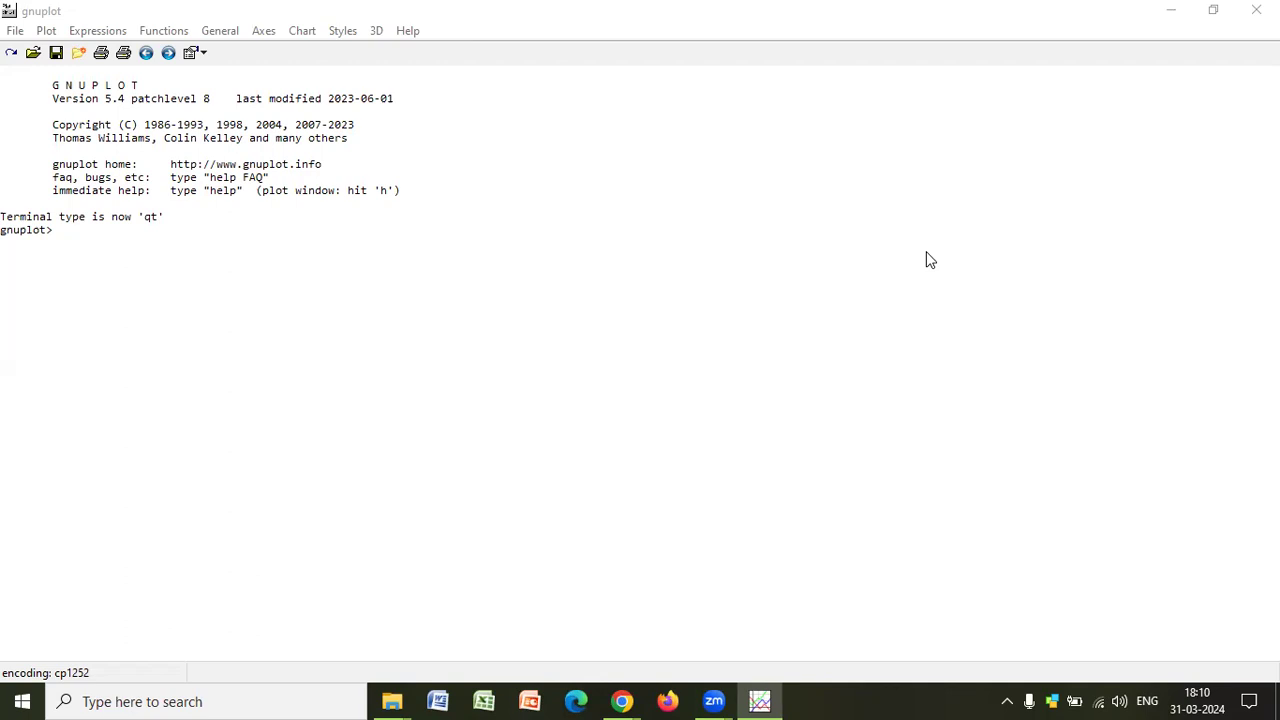
Change the console font to bold Consolas at size 14.
{"action": "right_click", "coordinate": [325, 257]}
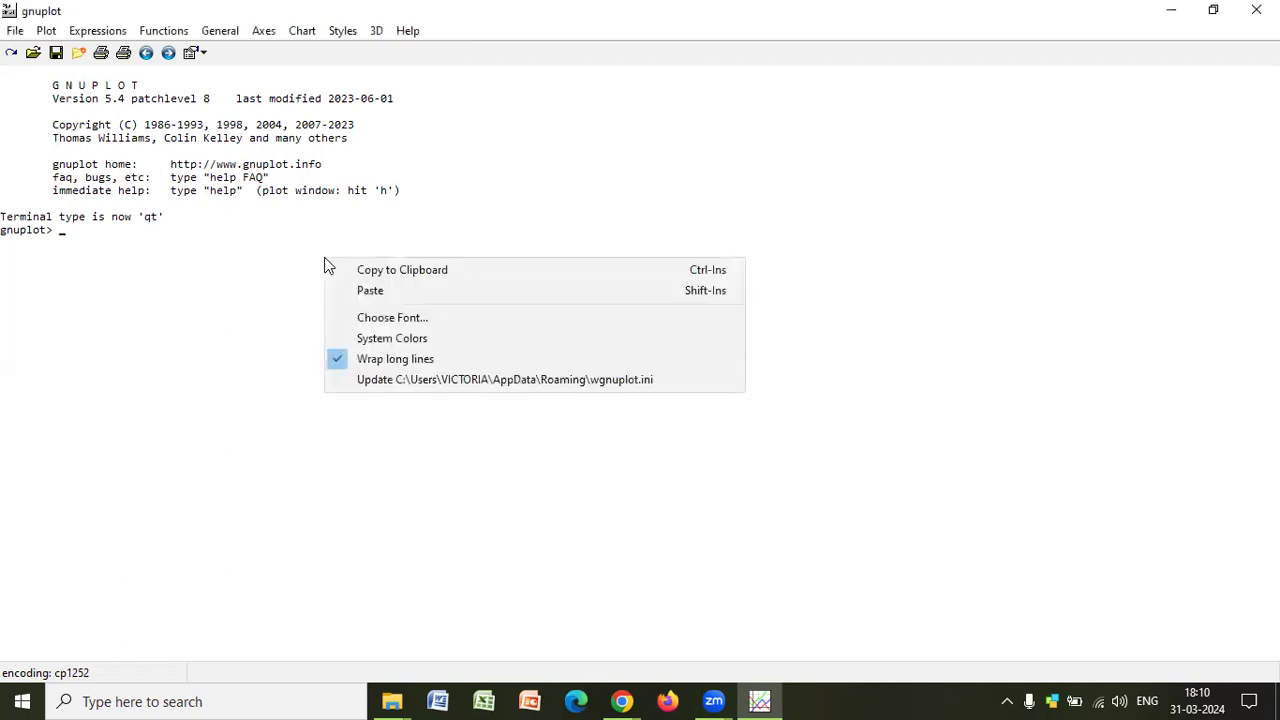
{"action": "left_click", "coordinate": [355, 318]}
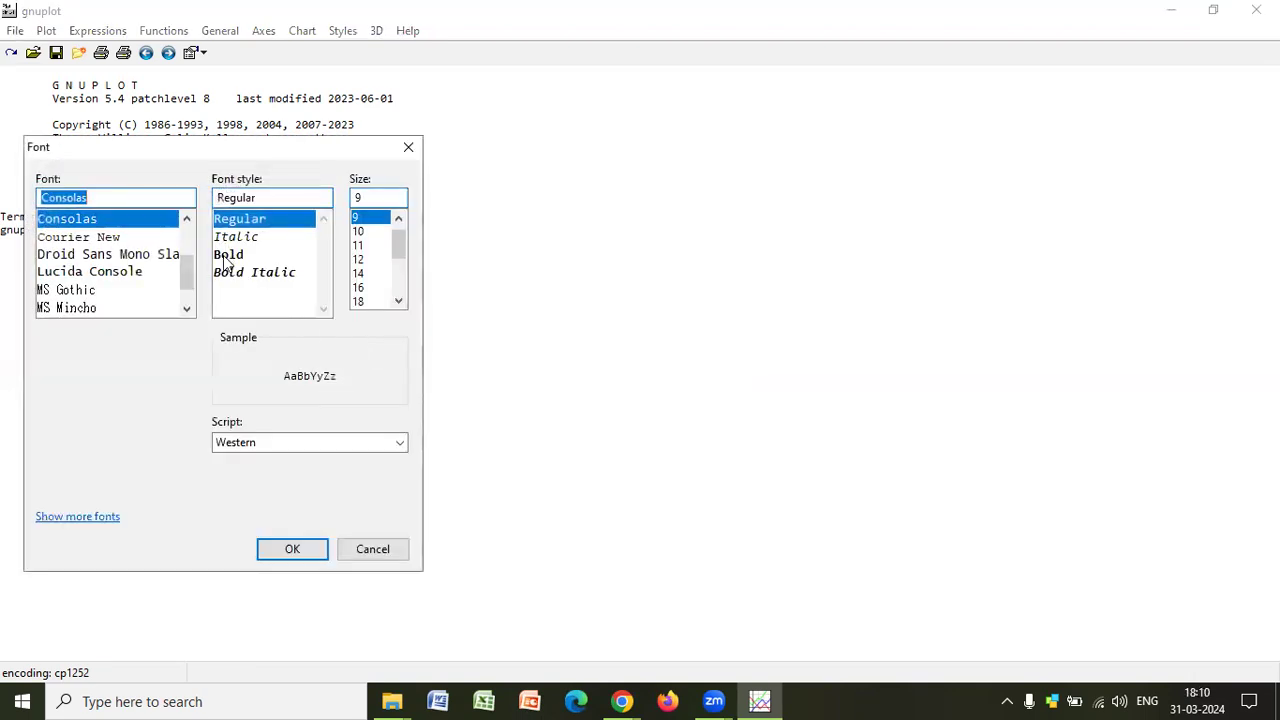
{"action": "left_click", "coordinate": [256, 256]}
{"action": "left_click", "coordinate": [358, 273]}
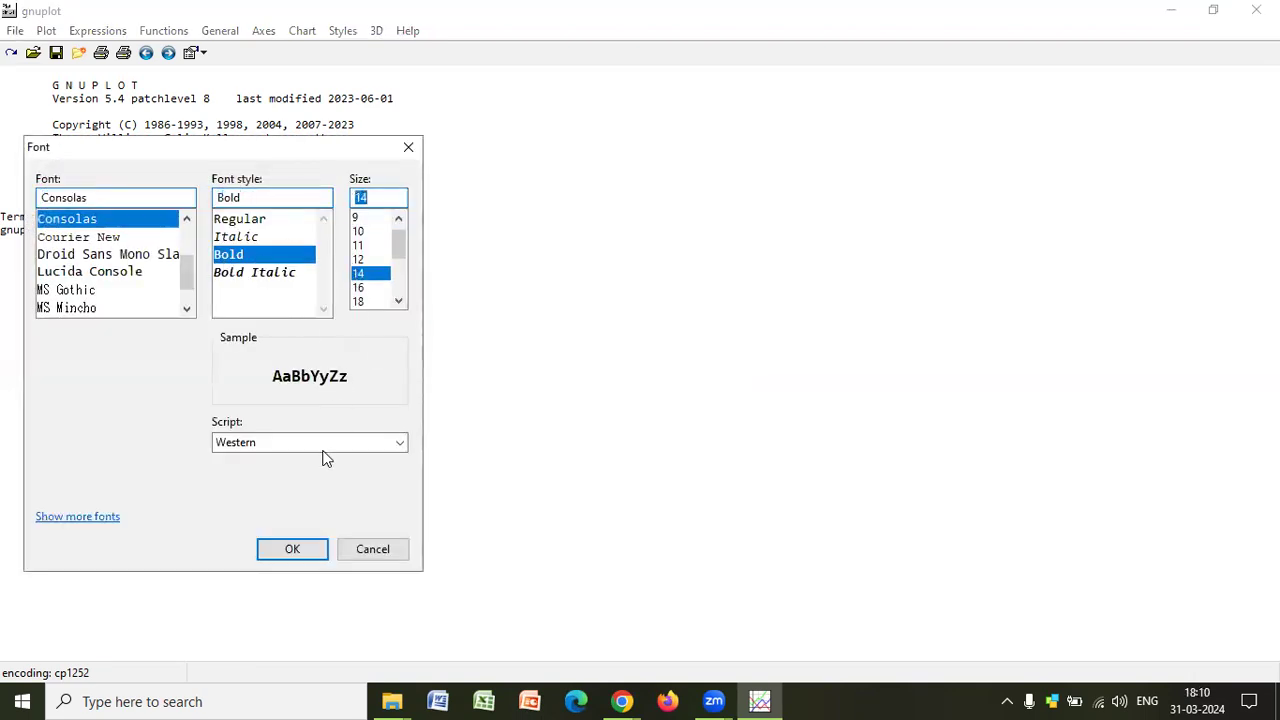
{"action": "left_click", "coordinate": [294, 546]}
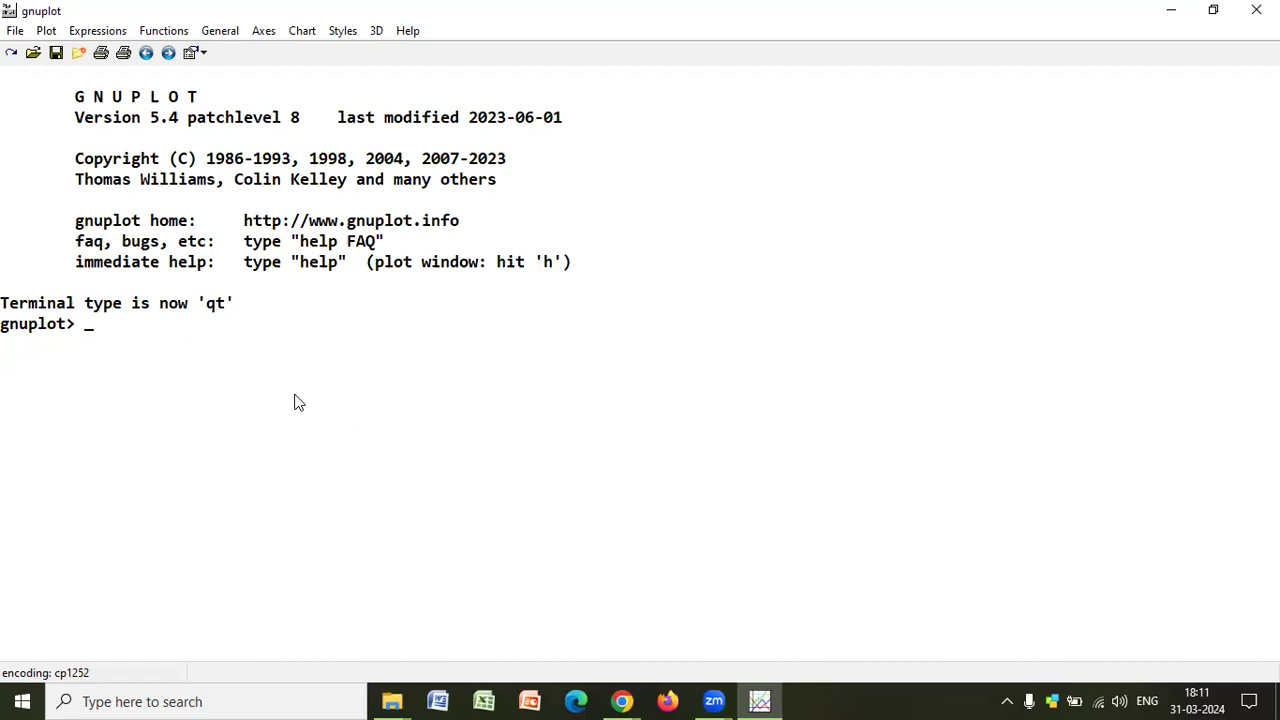
Run splot sin(x)*cos(y) to draw the 3D wireframe surface.
{"action": "type", "text": "splot sin(x)*"}
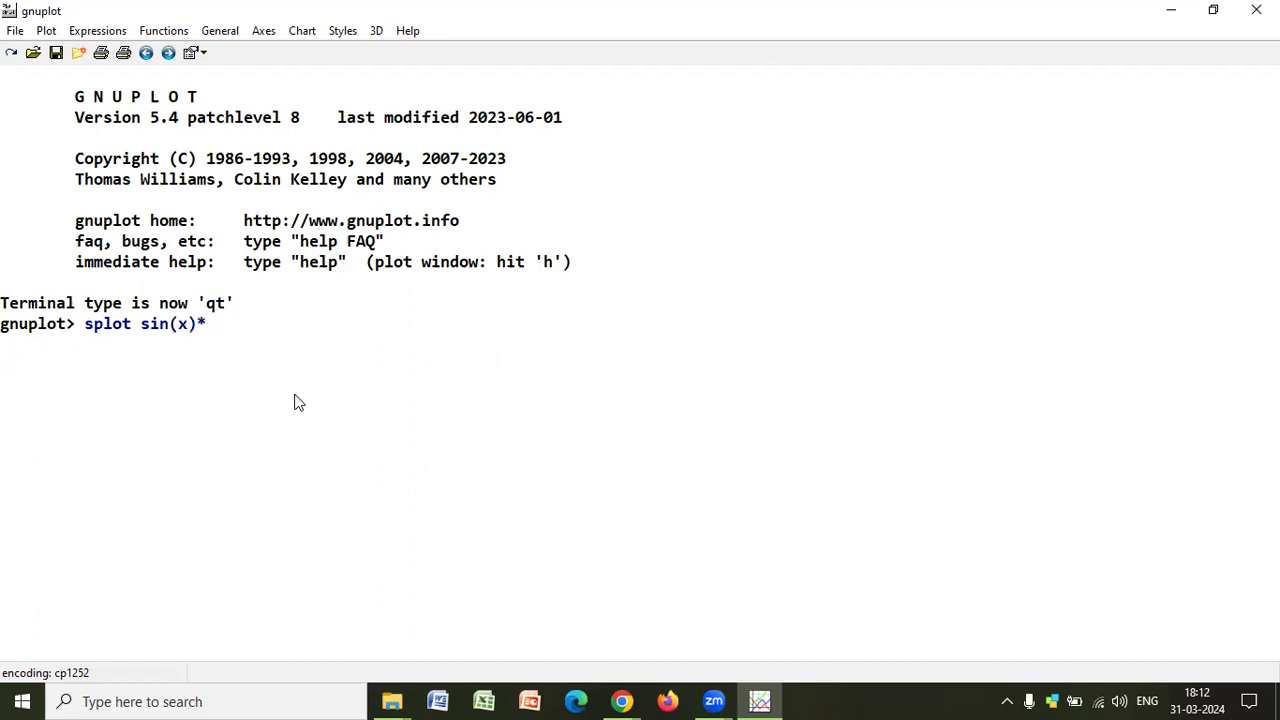
{"action": "type", "text": "cos(y)"}
{"action": "key", "text": "Return"}
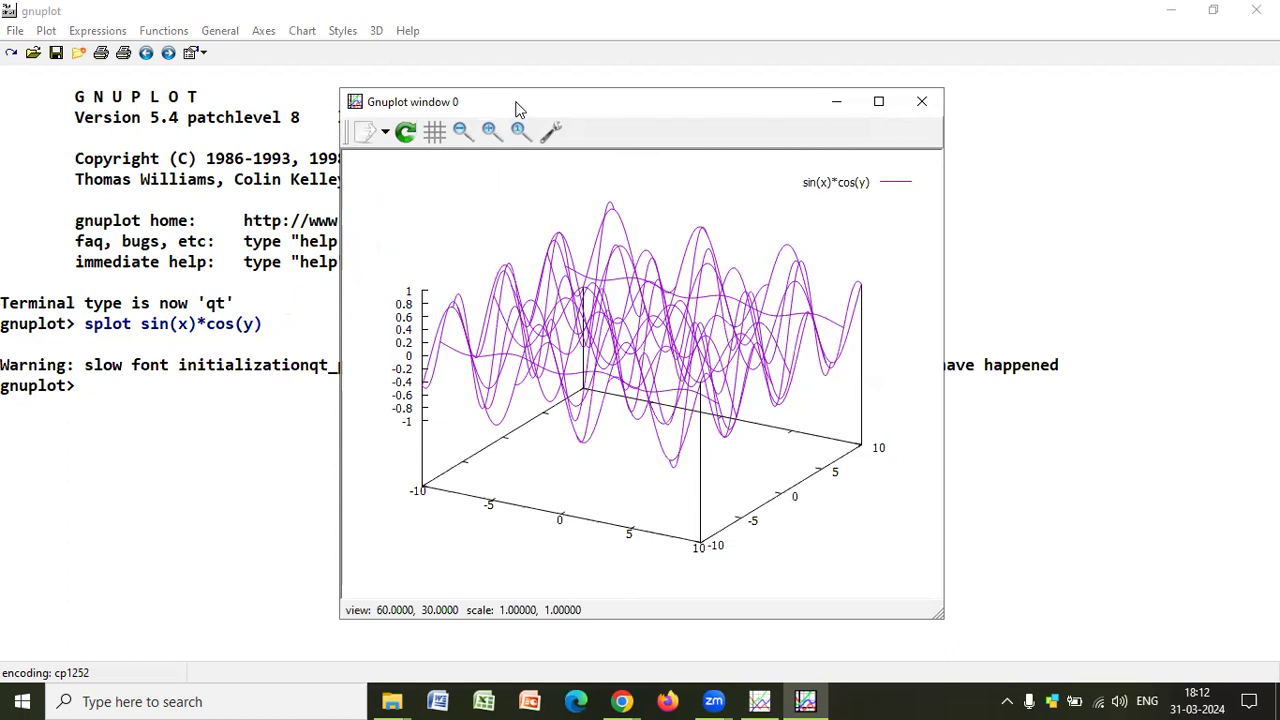
Nudge the plot window slightly and bring the console back in front.
{"action": "left_click_drag", "start_coordinate": [517, 108], "coordinate": [523, 90]}
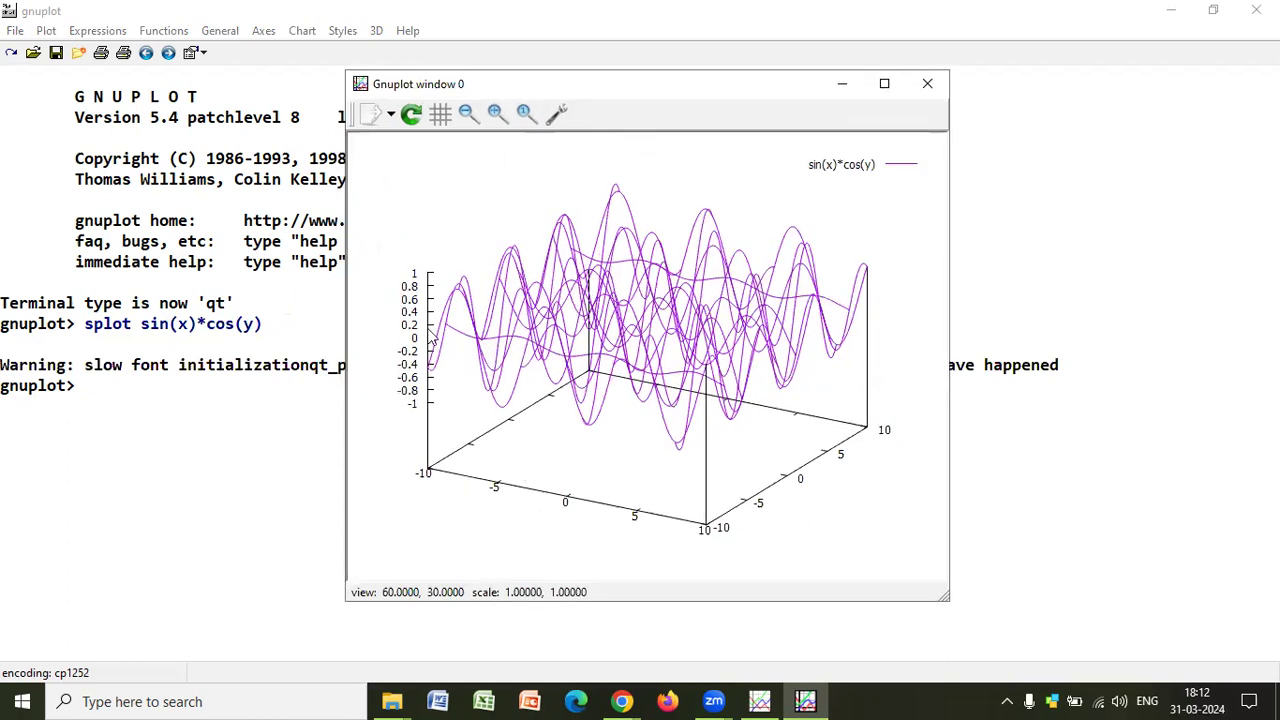
{"action": "left_click", "coordinate": [185, 483]}
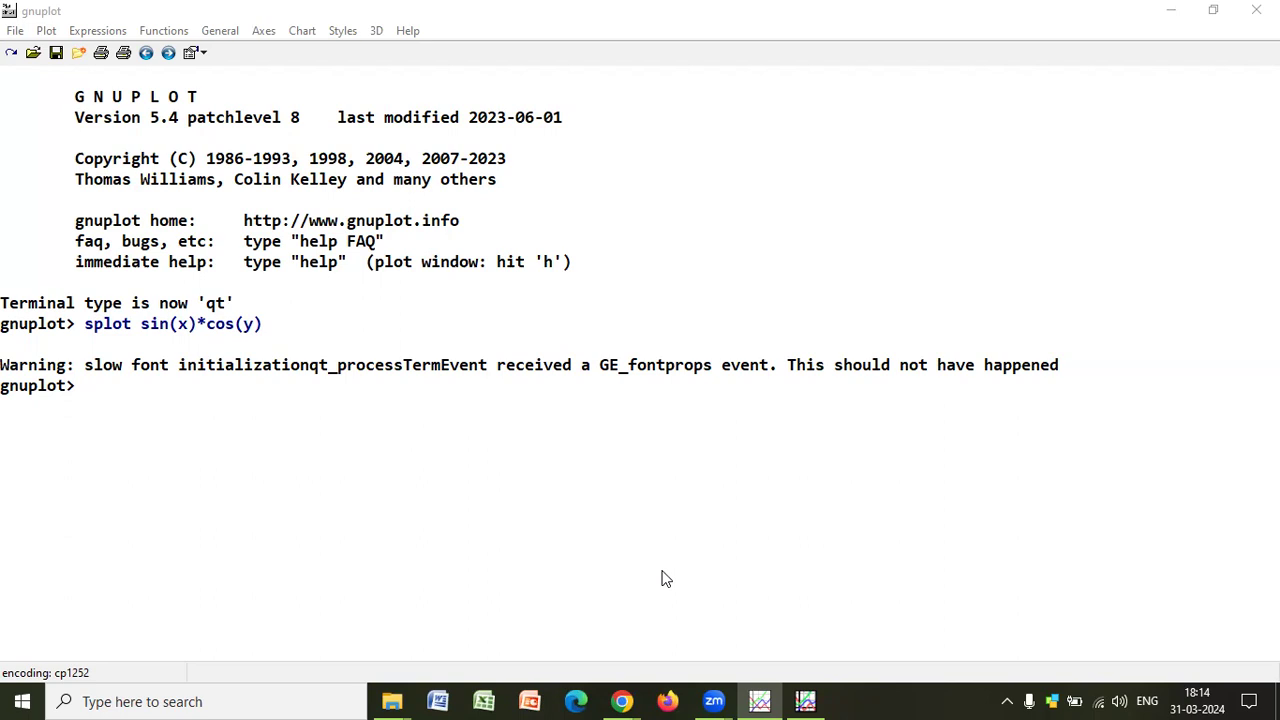
Enable set hidden3d and replot the sin(x)*cos(y) surface without hidden lines.
{"action": "left_click", "coordinate": [300, 403]}
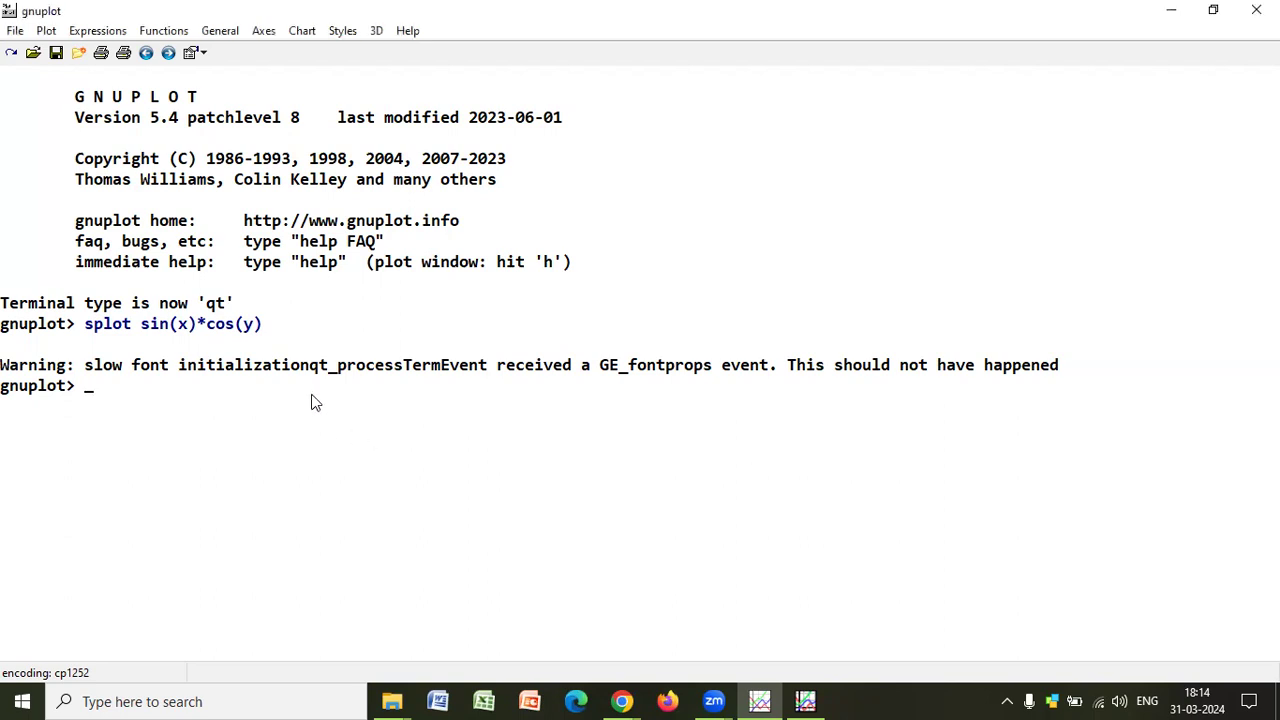
{"action": "type", "text": "set hidden"}
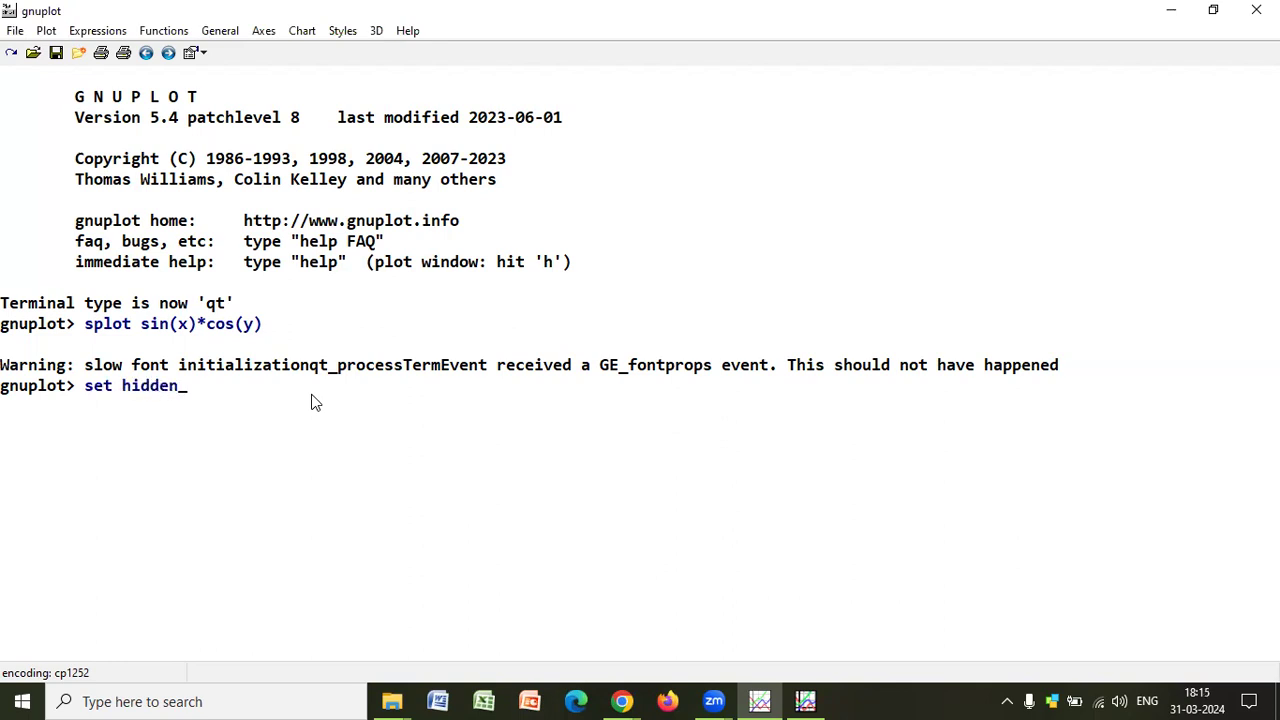
{"action": "type", "text": "3d"}
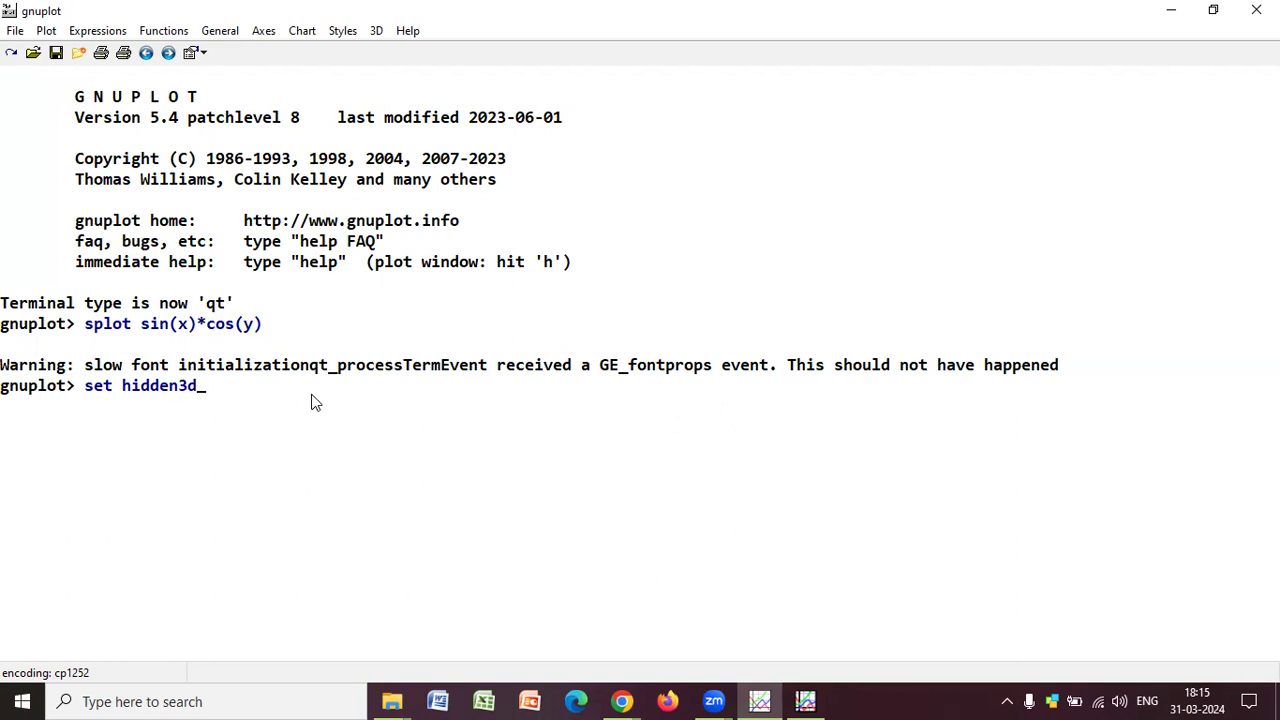
{"action": "key", "text": "Return"}
{"action": "type", "text": "replot"}
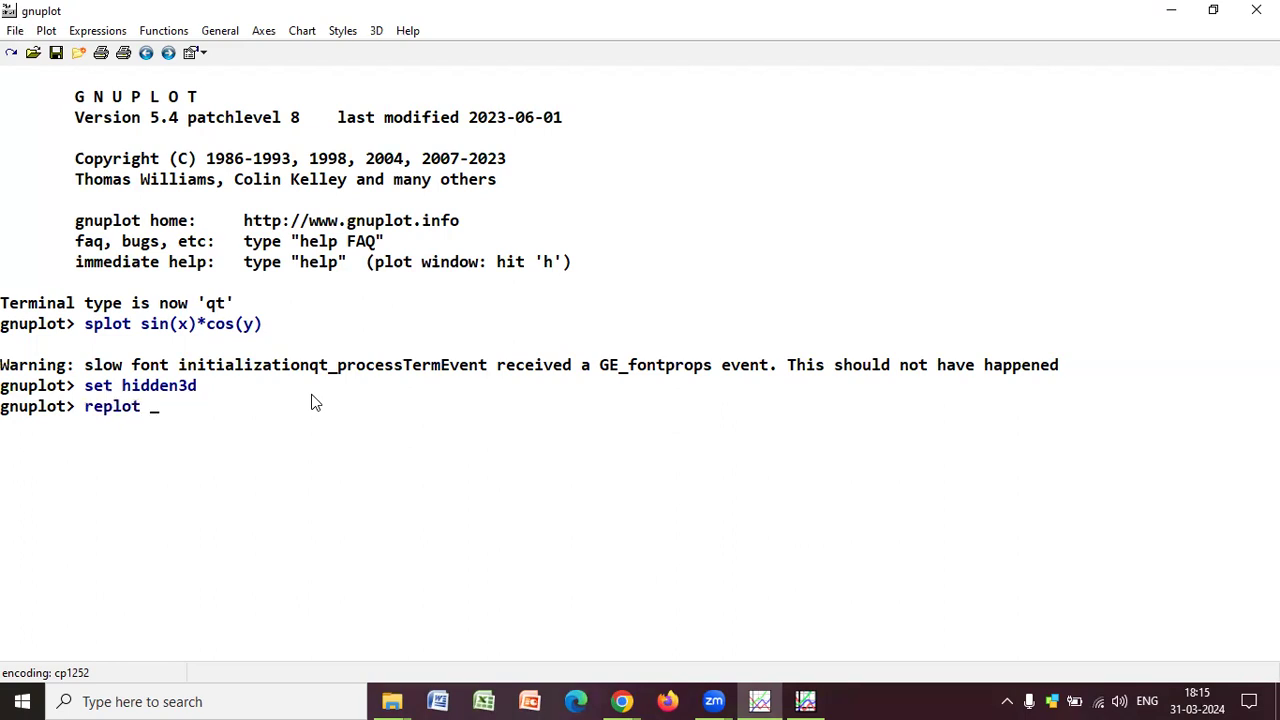
{"action": "key", "text": "Return"}
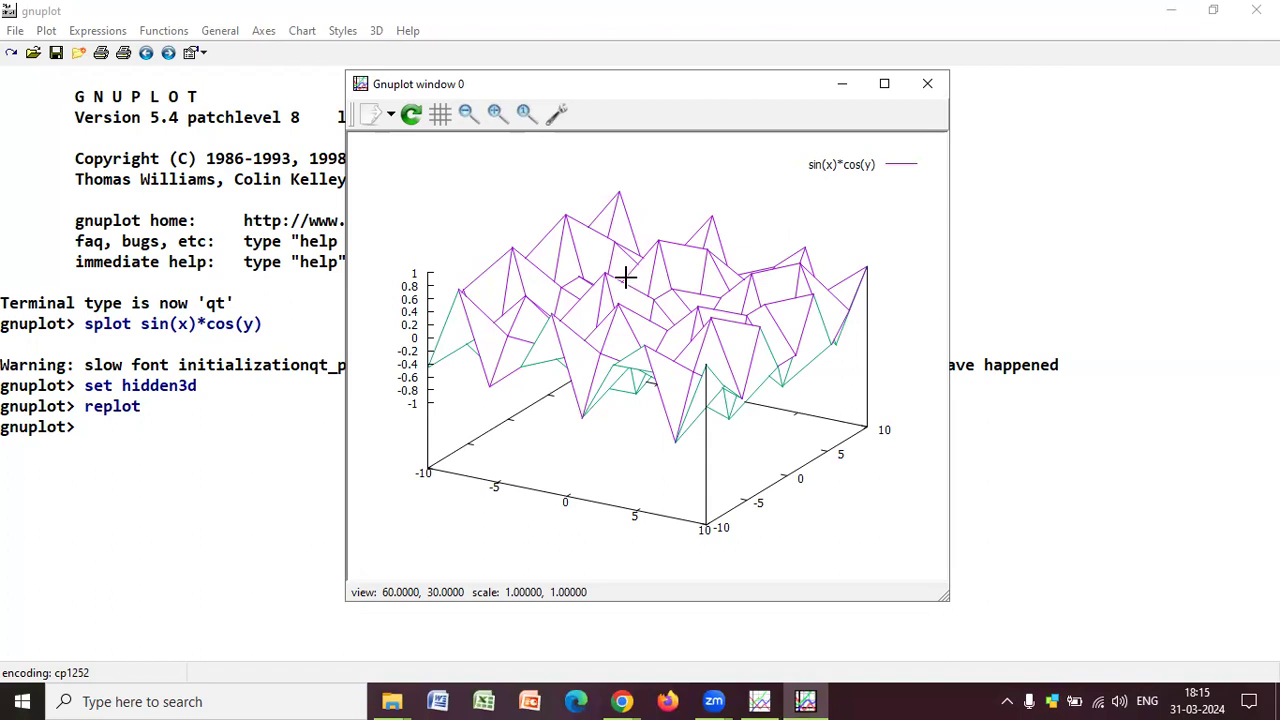
{"action": "left_click", "coordinate": [120, 435]}
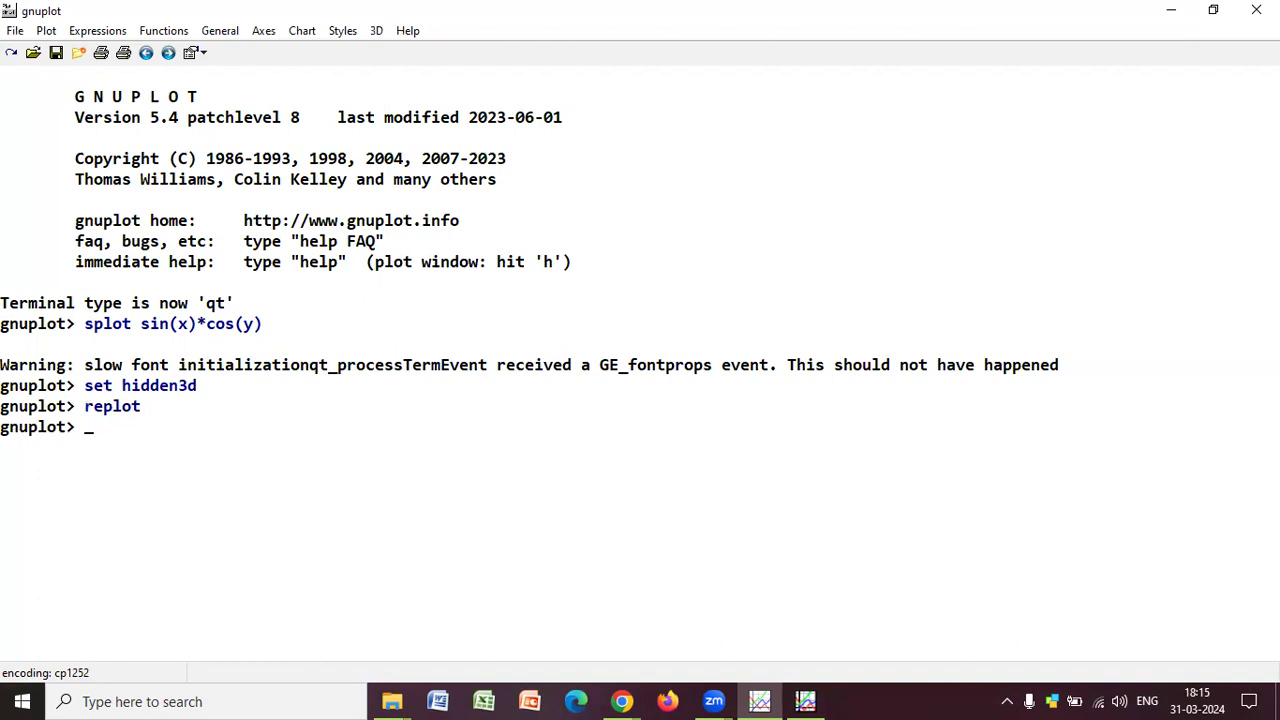
Set isosamples to 50,50 and replot for a denser mesh.
{"action": "type", "text": "set isosample"}
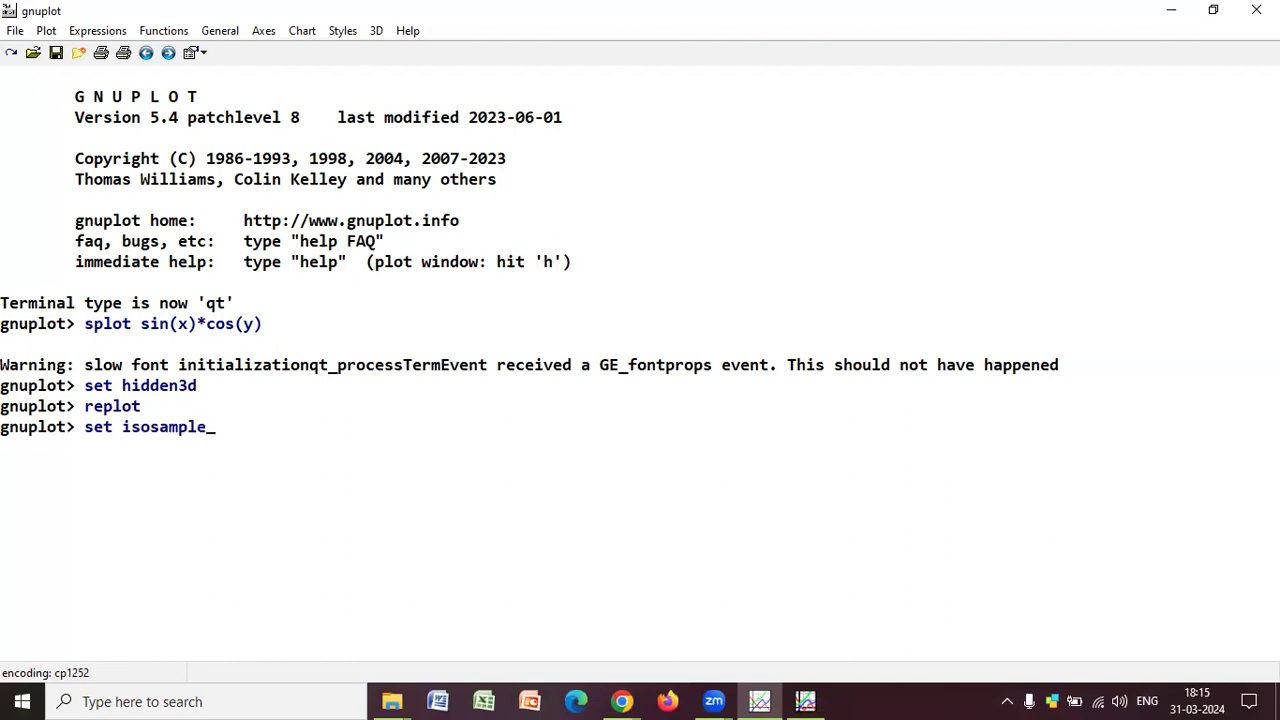
{"action": "type", "text": "s 50,50"}
{"action": "key", "text": "Return"}
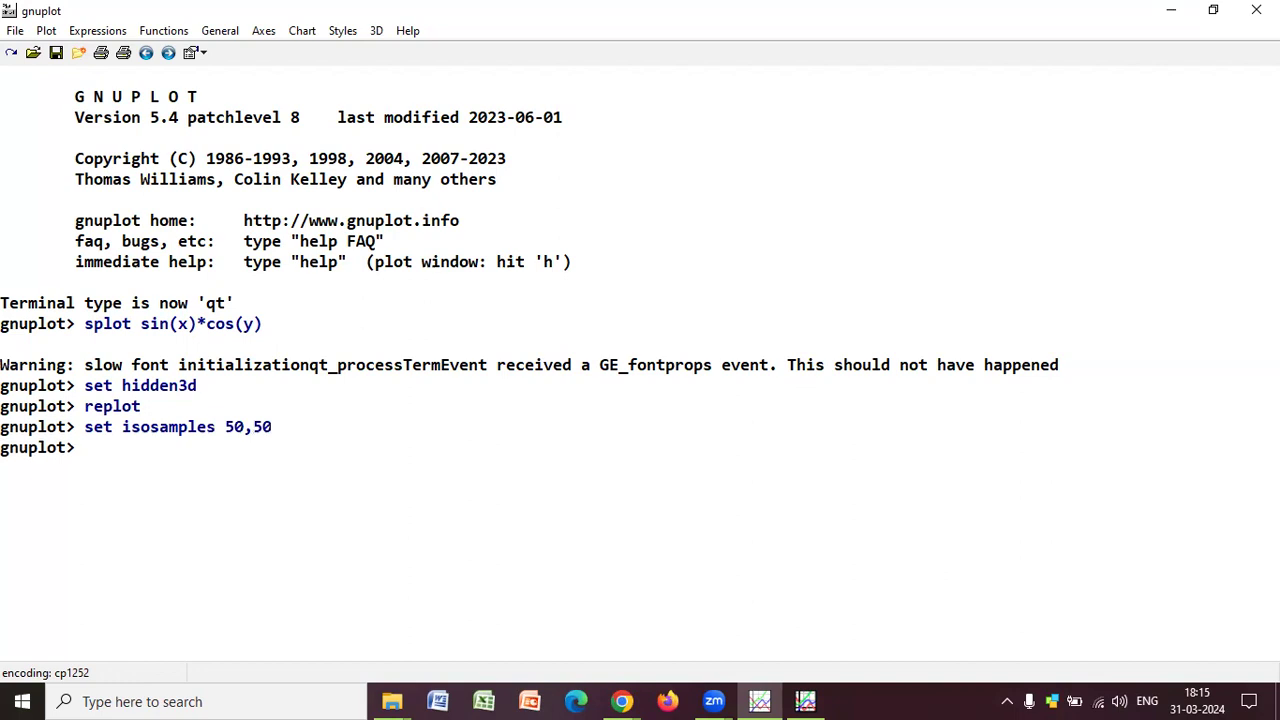
{"action": "type", "text": "replot"}
{"action": "key", "text": "Return"}
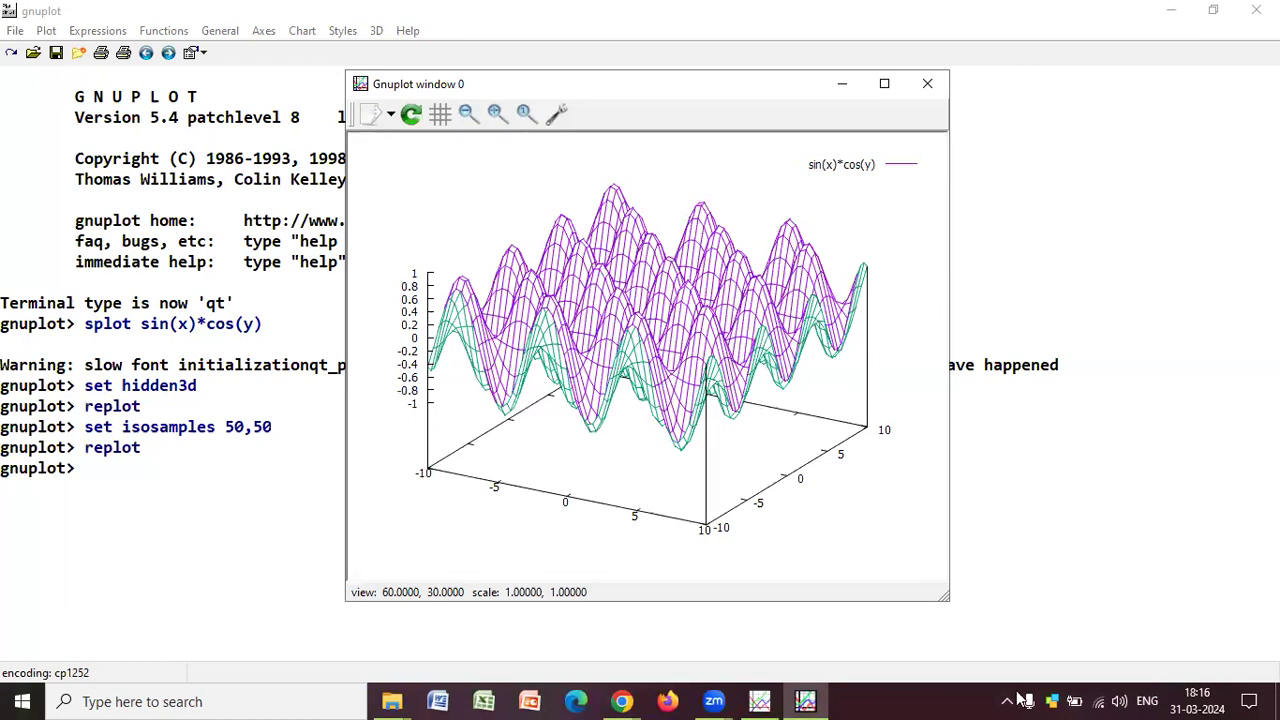
Turn on set pm3d, replot the colour-shaded surface, and move the plot window aside.
{"action": "left_click", "coordinate": [104, 484]}
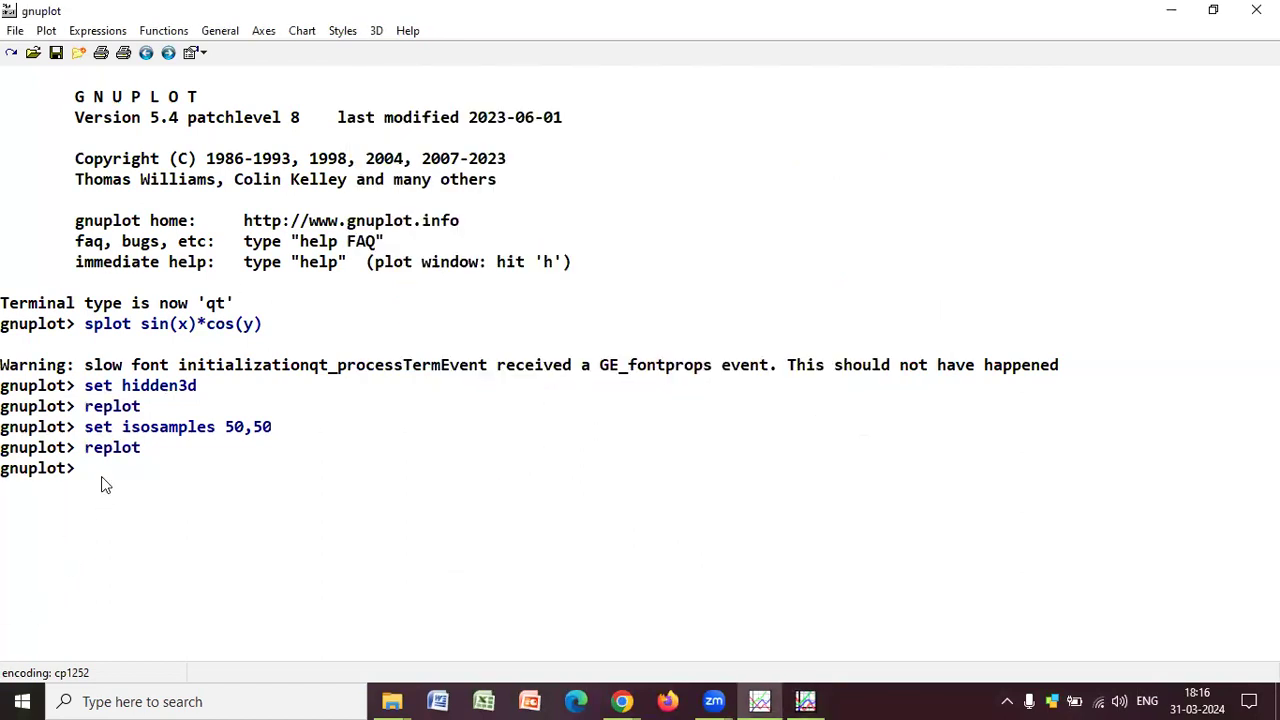
{"action": "type", "text": "set pm3d"}
{"action": "key", "text": "Return"}
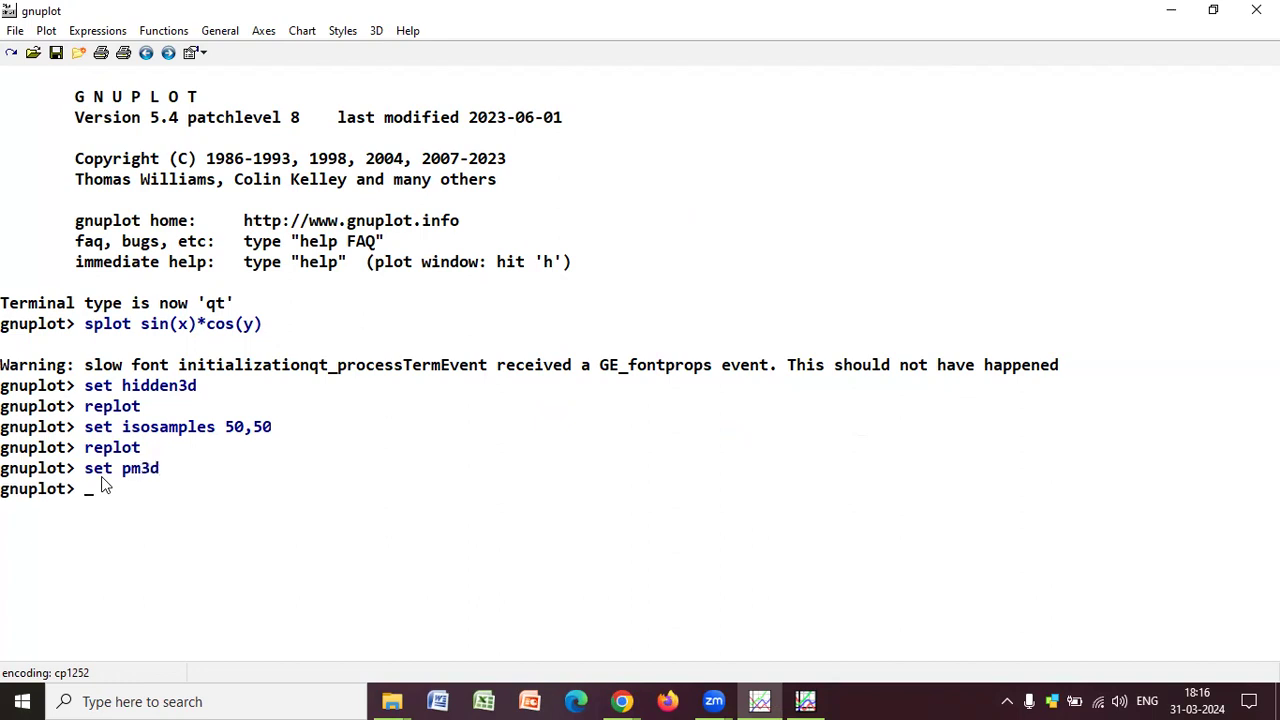
{"action": "type", "text": "replot"}
{"action": "key", "text": "Return"}
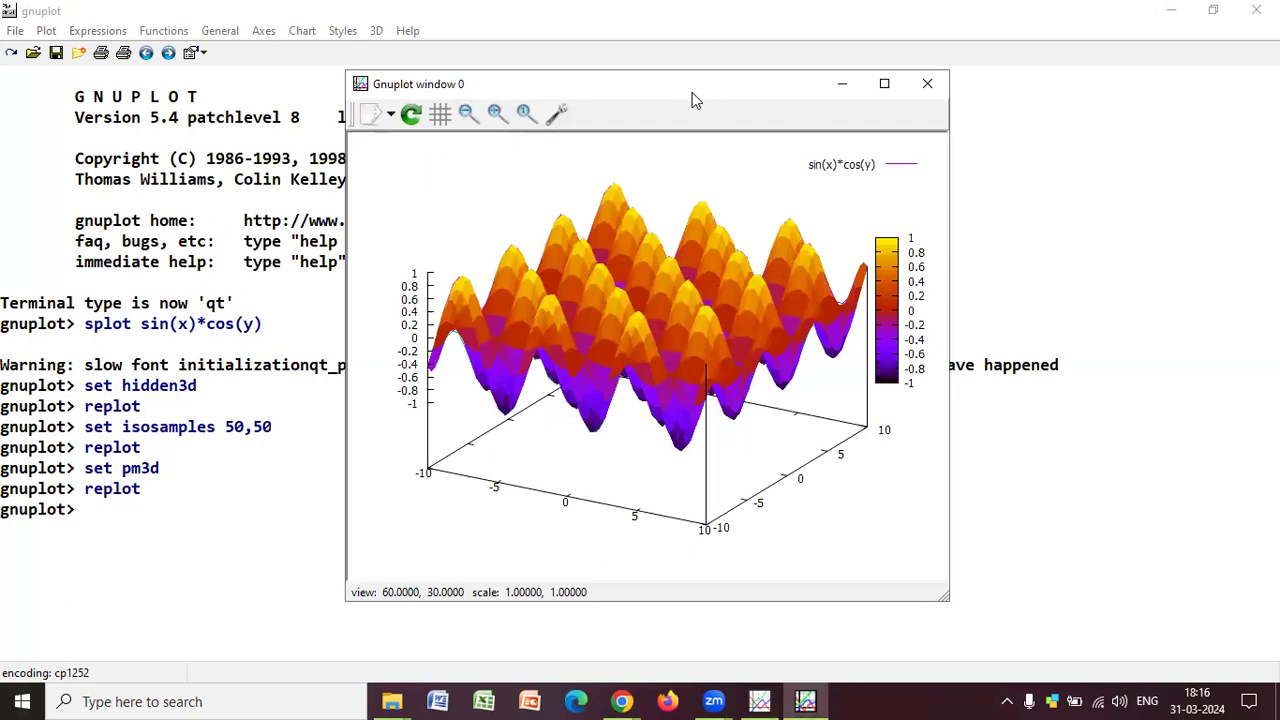
{"action": "left_click_drag", "start_coordinate": [695, 100], "coordinate": [741, 129]}
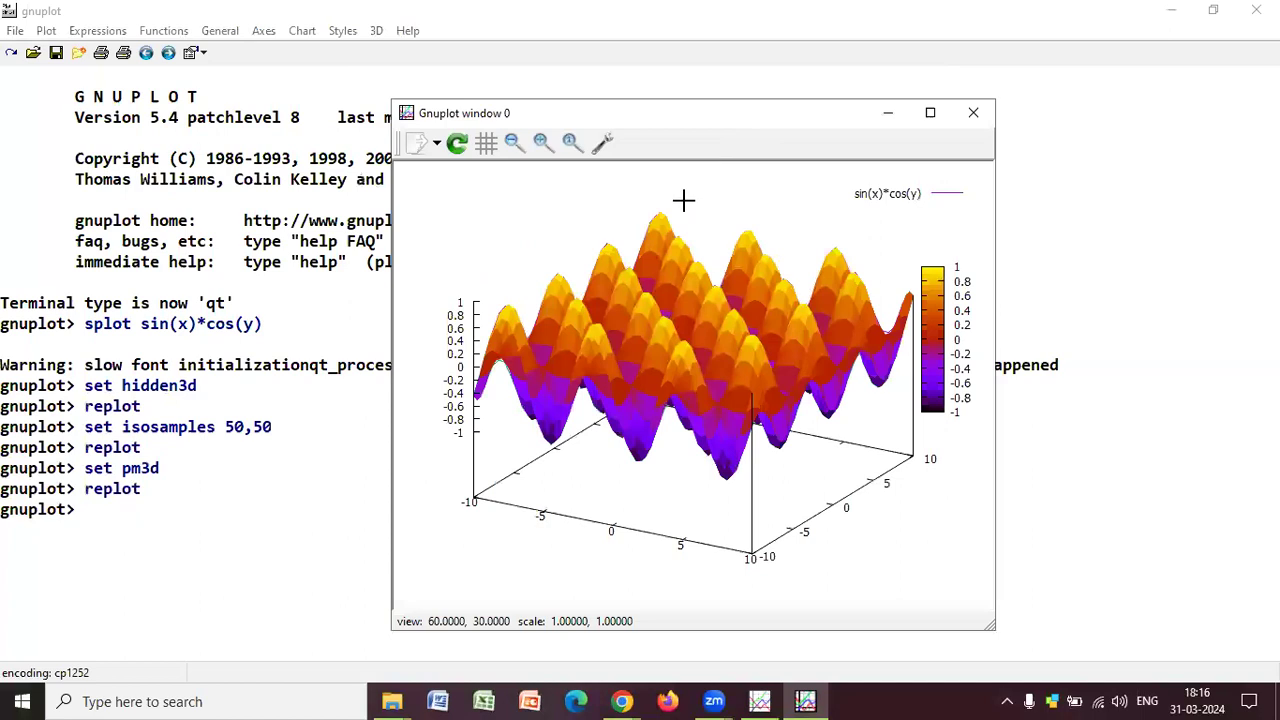
{"action": "left_click", "coordinate": [980, 8]}
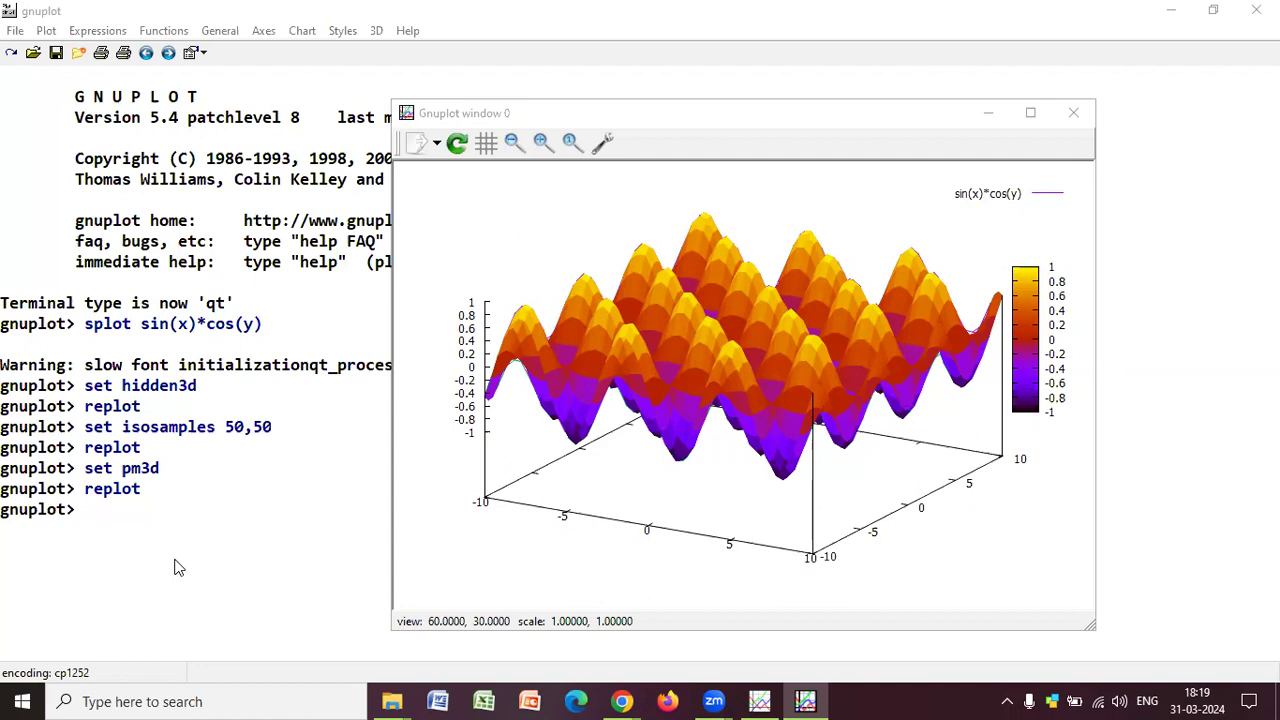
Apply set palette rgbformulae 10,20,15 and replot the surface.
{"action": "left_click", "coordinate": [94, 512]}
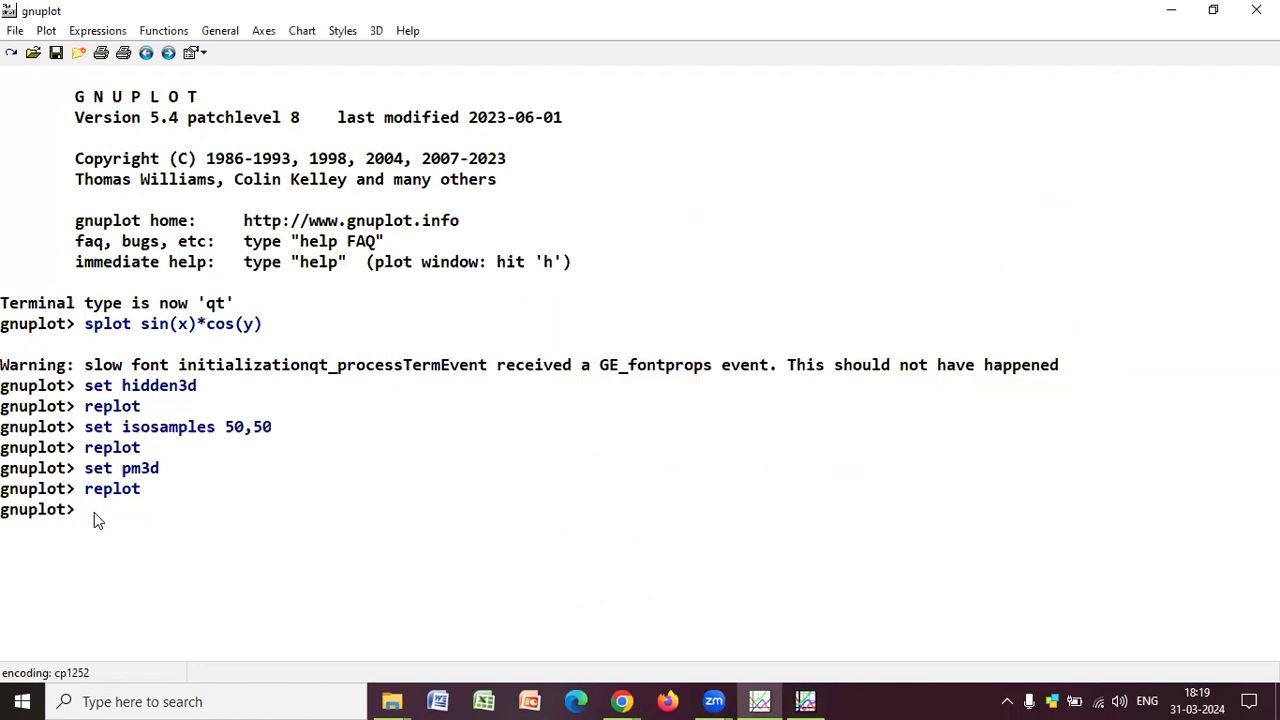
{"action": "type", "text": "set palette rgb"}
{"action": "type", "text": "formul"}
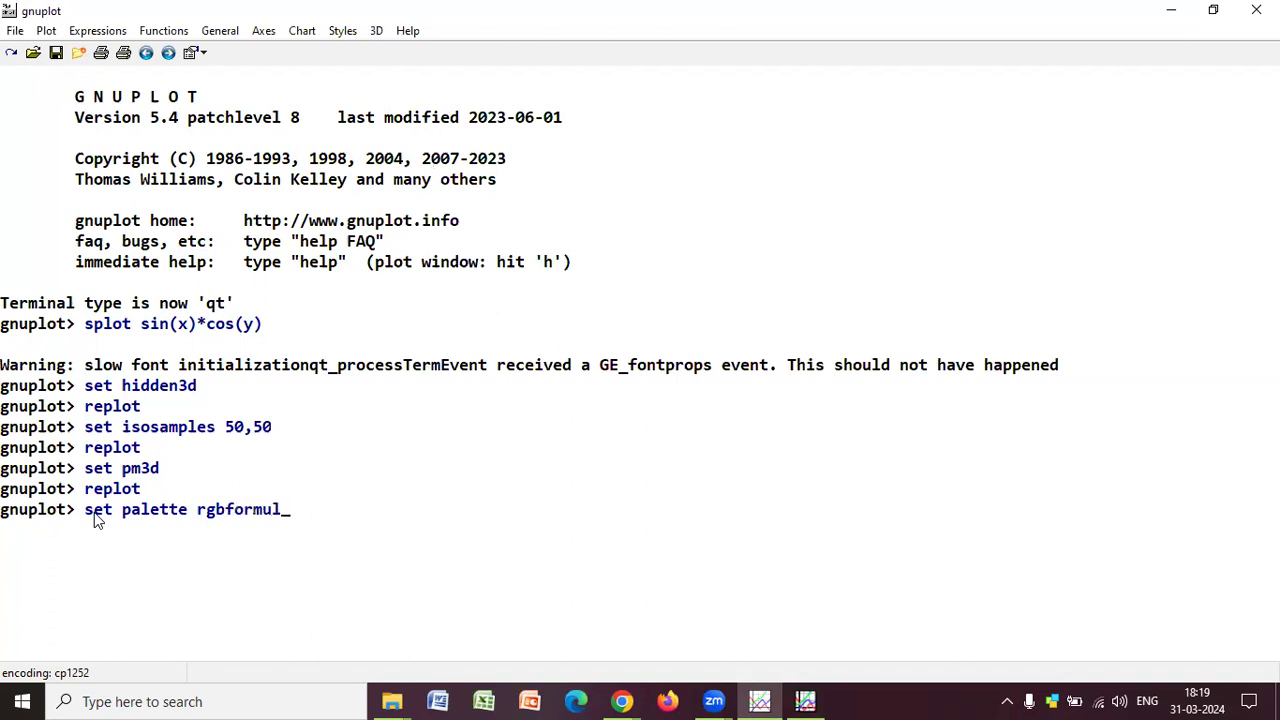
{"action": "type", "text": "s"}
{"action": "key", "text": "BackSpace"}
{"action": "type", "text": "ae"}
{"action": "type", "text": "10,20,15"}
{"action": "key", "text": "Return"}
{"action": "type", "text": "replot"}
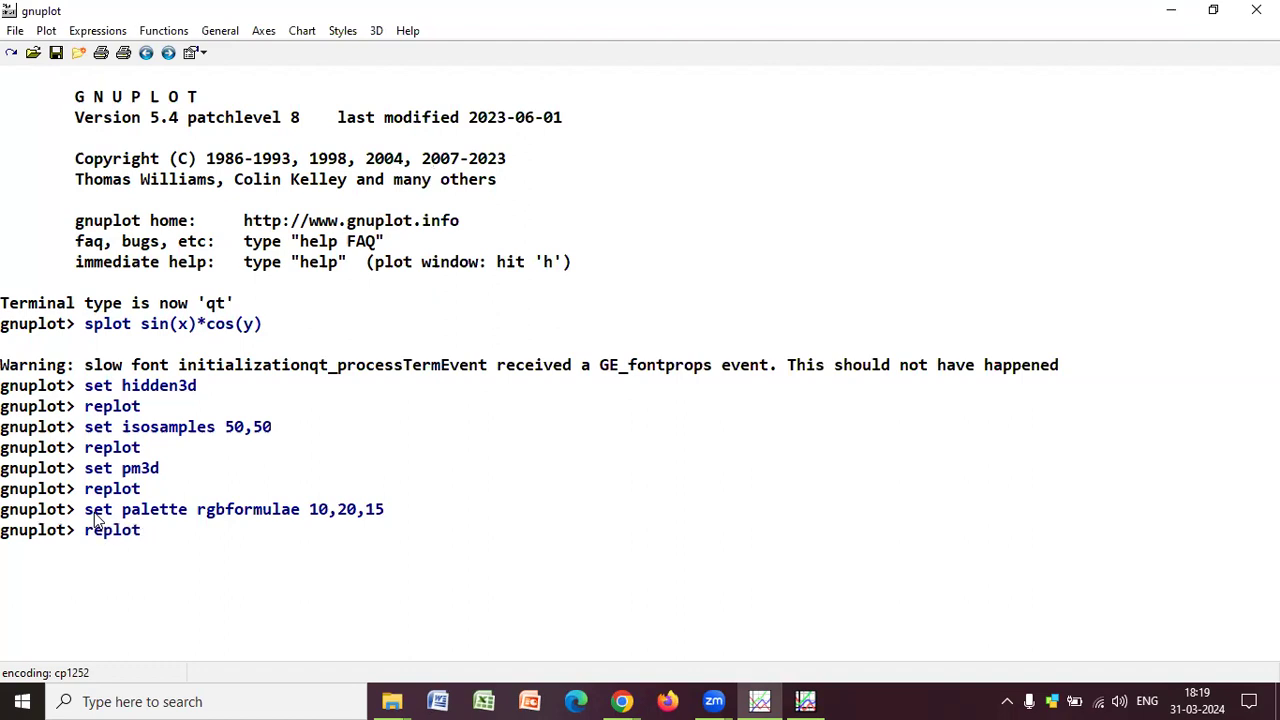
{"action": "key", "text": "Return"}
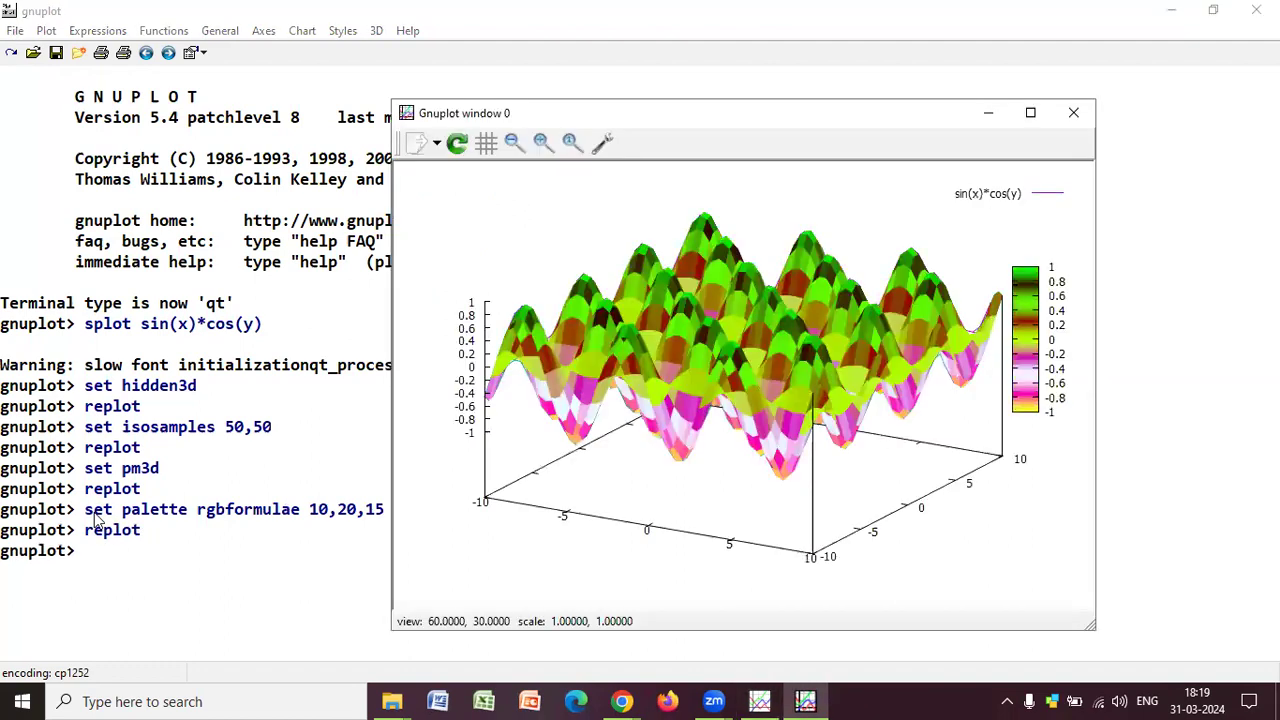